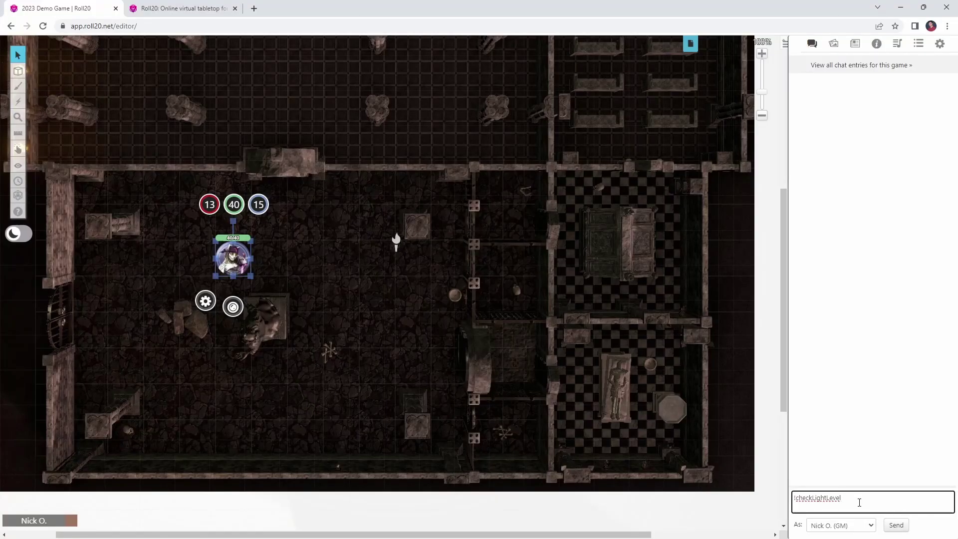
Run the !checkLightLevel and !dltool commands in the game chat for the selected character token.
key(Return)
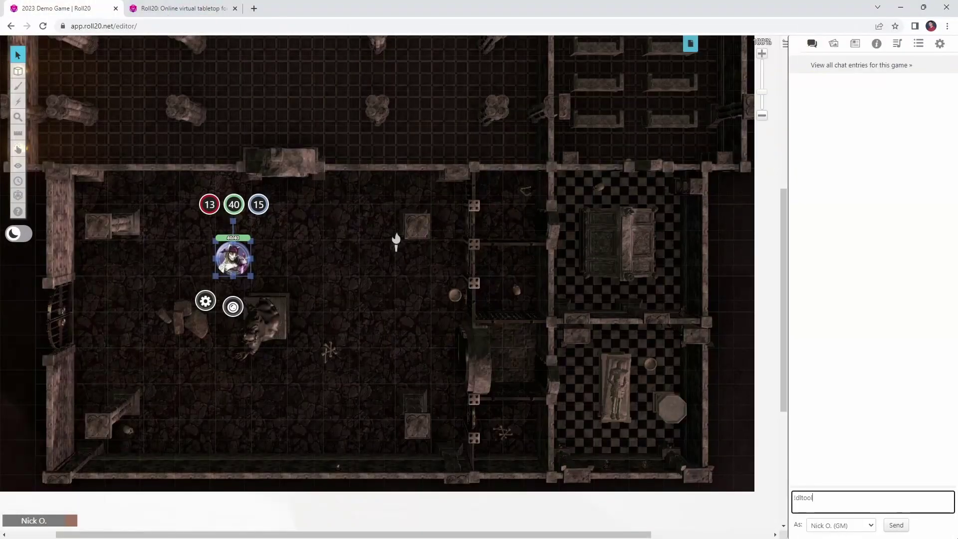
key(Return)
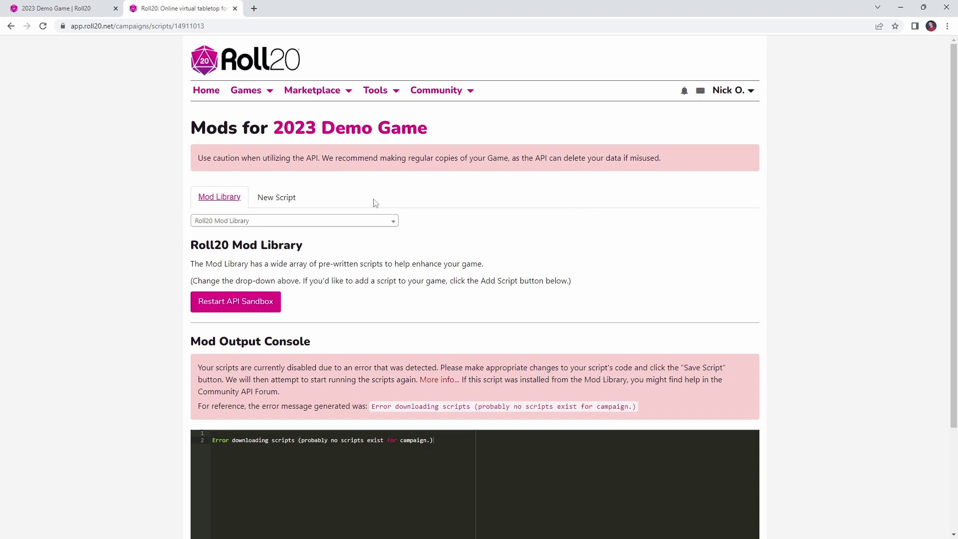
Find Dynamic Lighting Tool in the Mod Library and add it to the game, accepting installation of its required scripts.
click(274, 221)
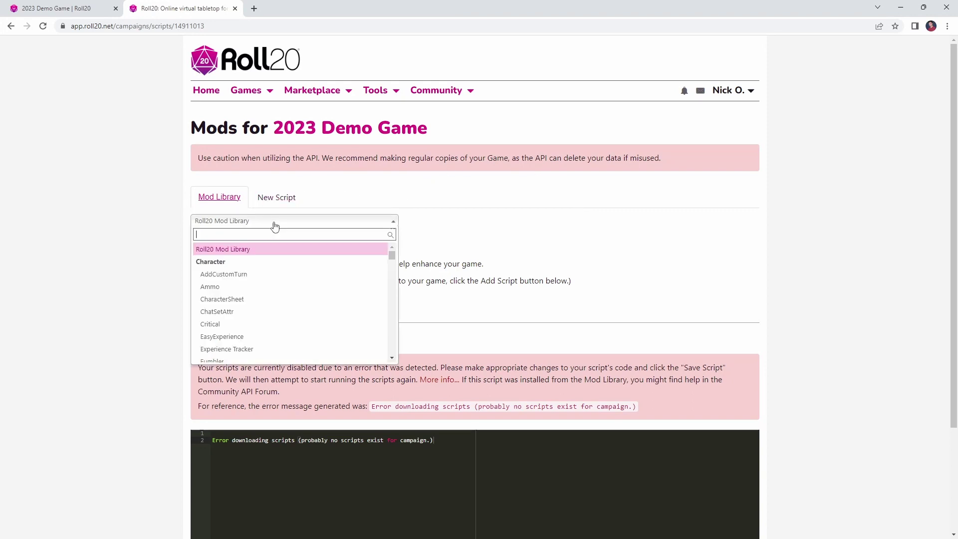
text(dynamic)
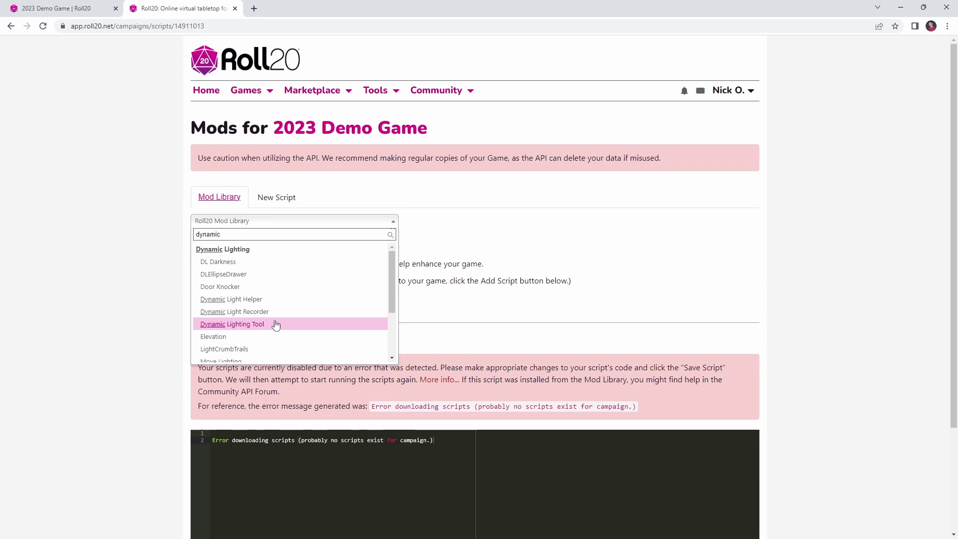
click(276, 323)
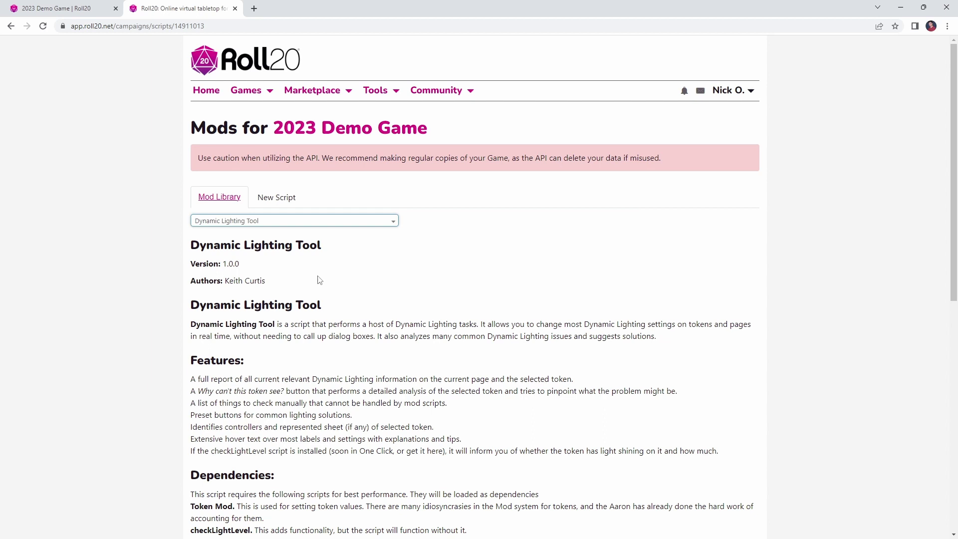
scroll(319, 280, down, 4)
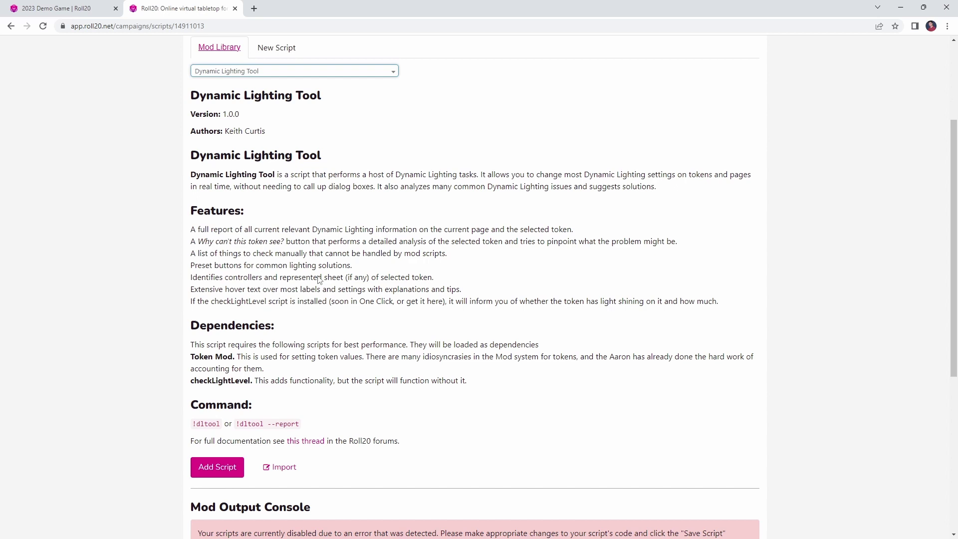
click(227, 428)
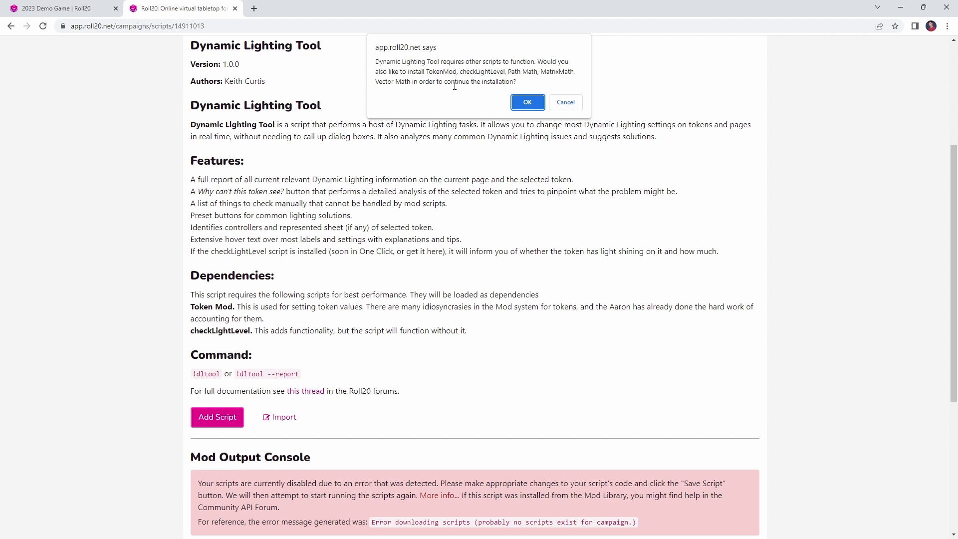
click(527, 102)
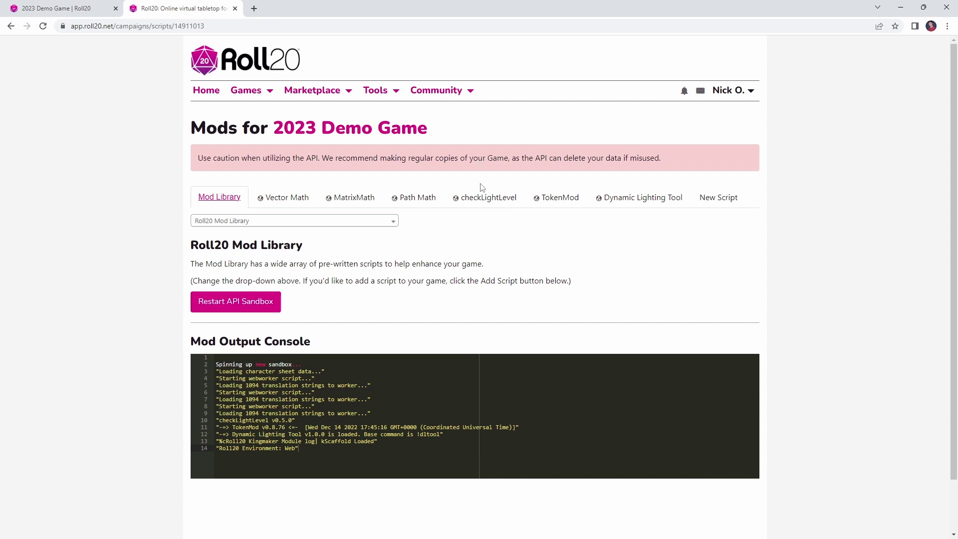
Review the installed checkLightLevel script's description and inspect the dynamic lighting layer of the demo game's map.
click(486, 200)
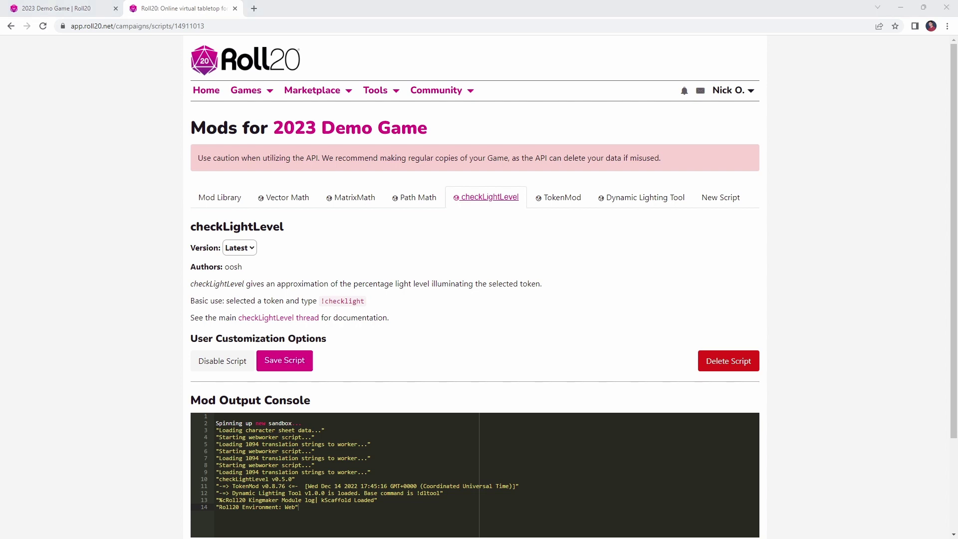
key(ctrl+1)
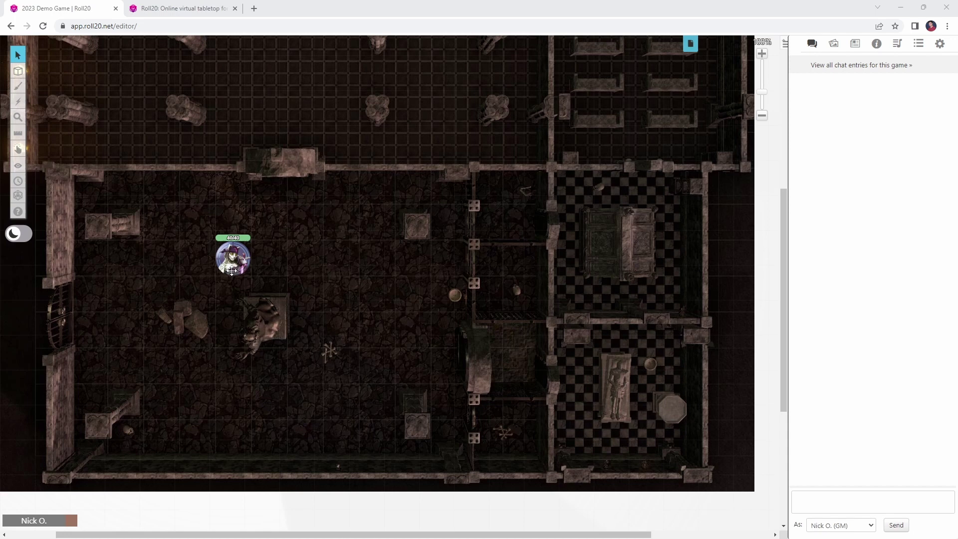
click(228, 288)
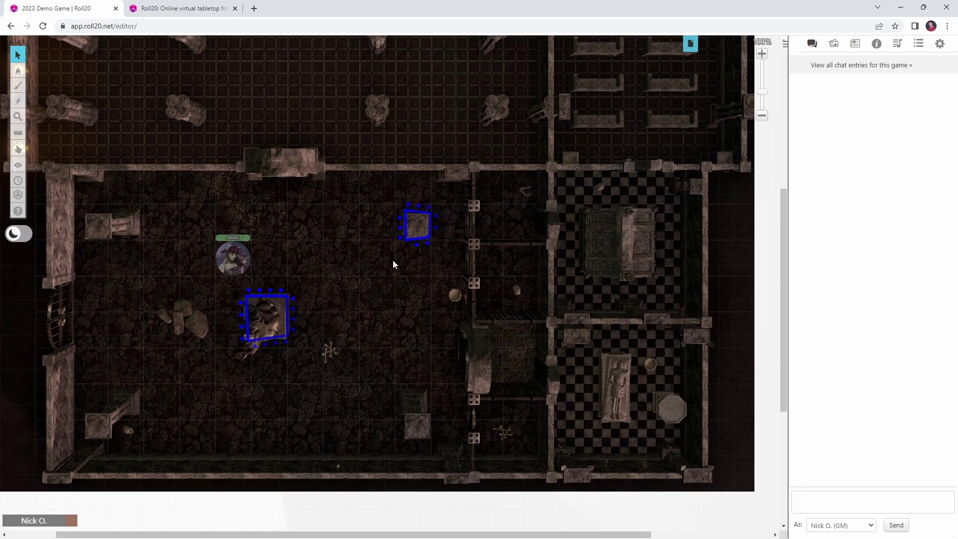
key(ctrl+shift+o)
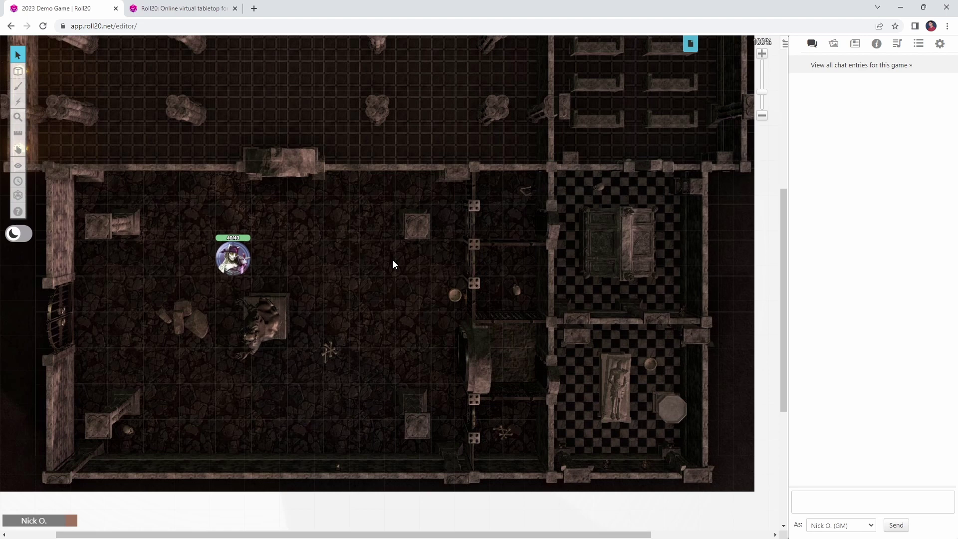
Select the character token and run !checkLightLevel in the game chat, copying the command from Notepad++.
click(237, 252)
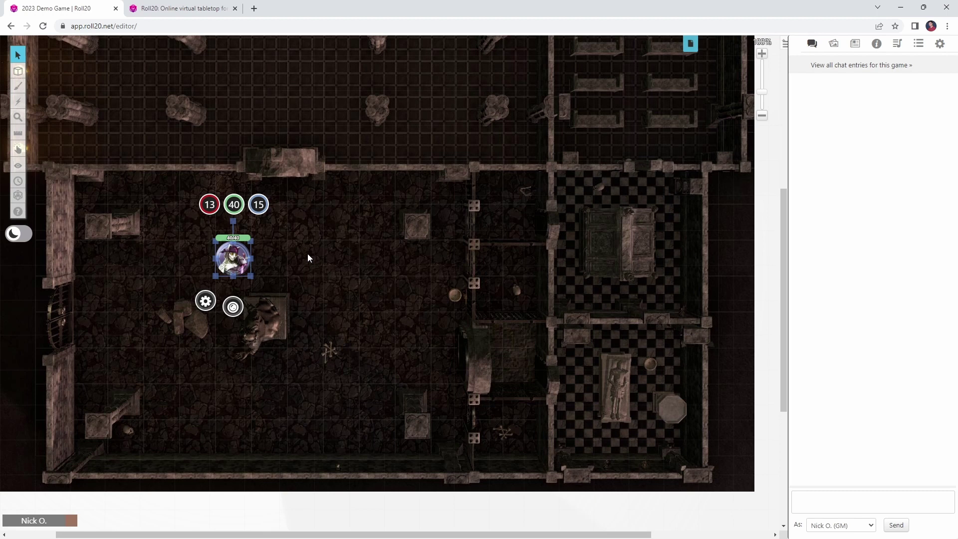
key(alt+Tab)
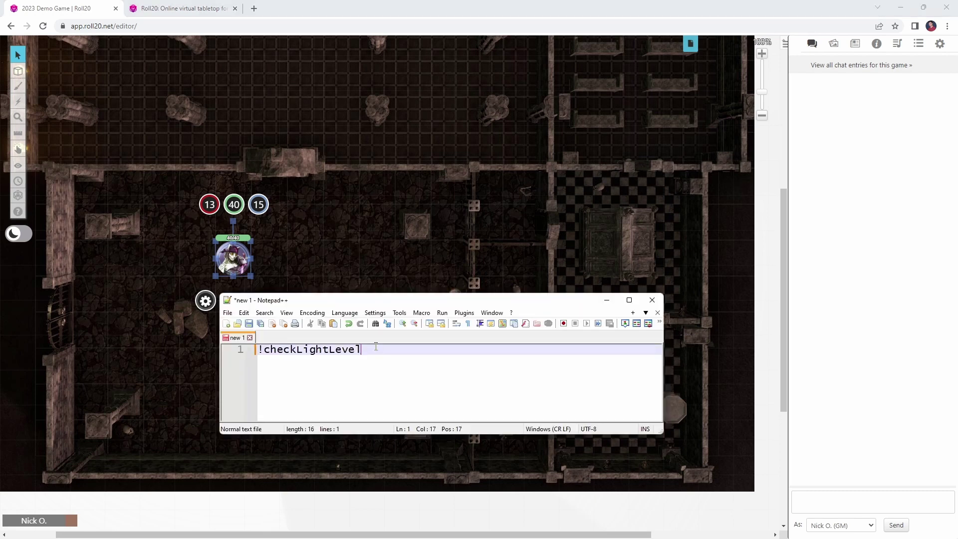
drag(375, 346, 248, 349)
key(ctrl+c)
click(861, 497)
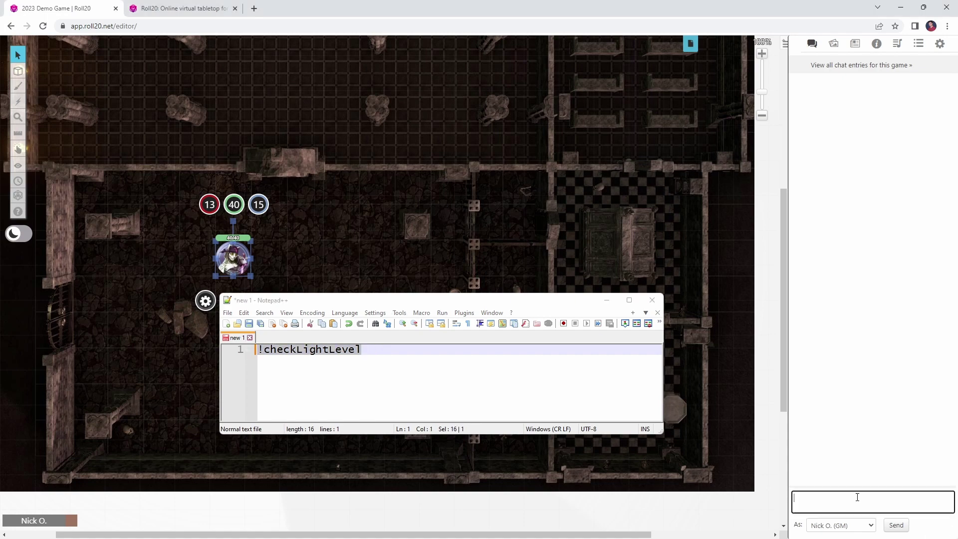
key(ctrl+v)
key(Return)
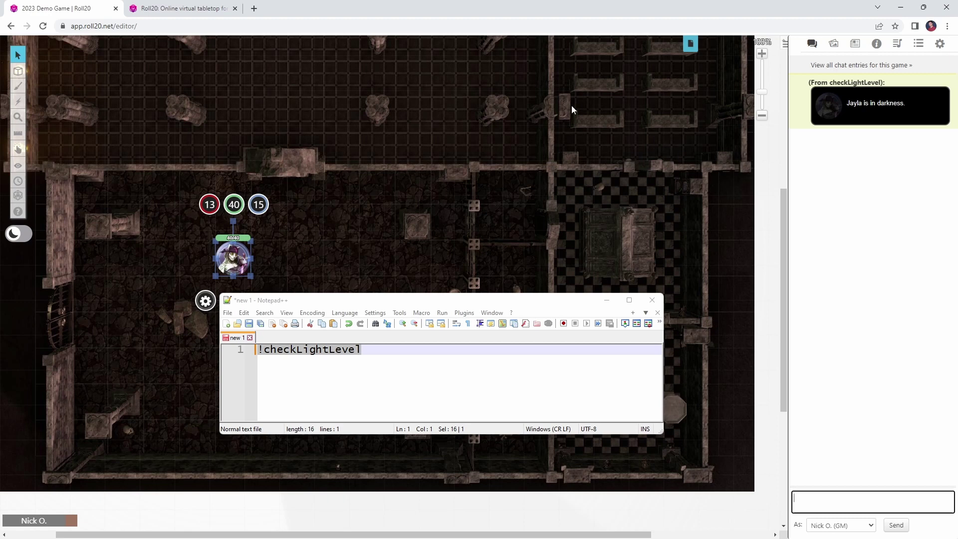
Place a light on the dynamic lighting layer about two squares east of the character token.
click(136, 94)
key(ctrl+l)
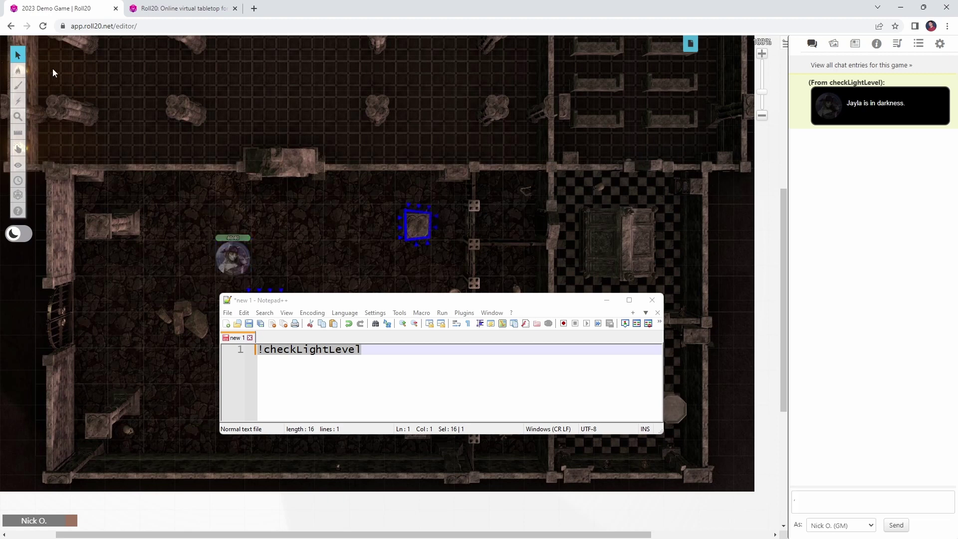
mouse_move(18, 152)
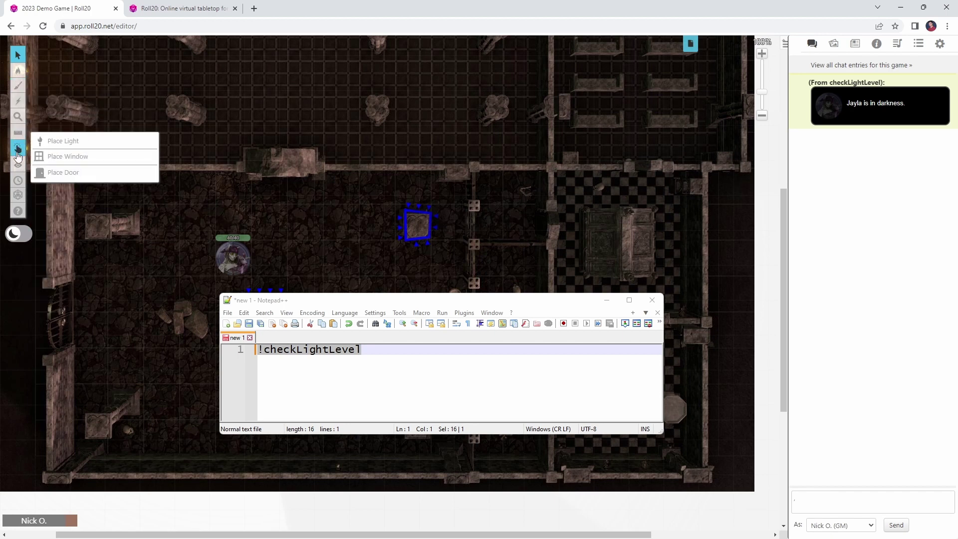
click(55, 141)
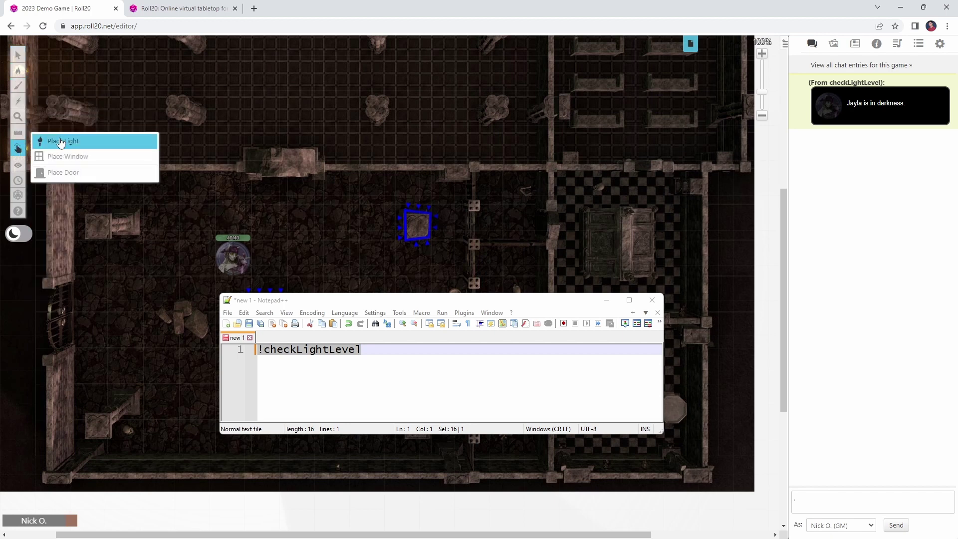
click(306, 257)
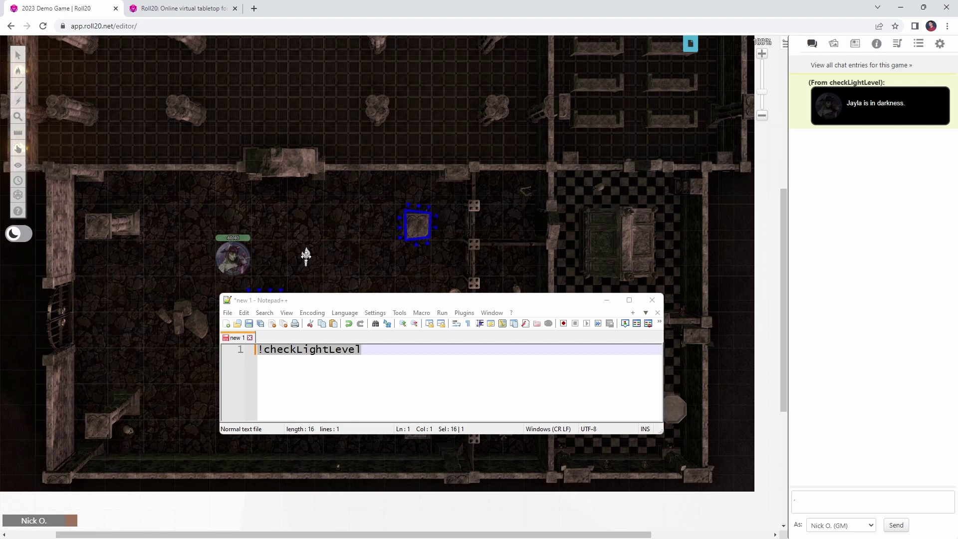
Review the bright and low light settings of the newly placed light, leaving them as they are.
click(18, 54)
double_click(303, 256)
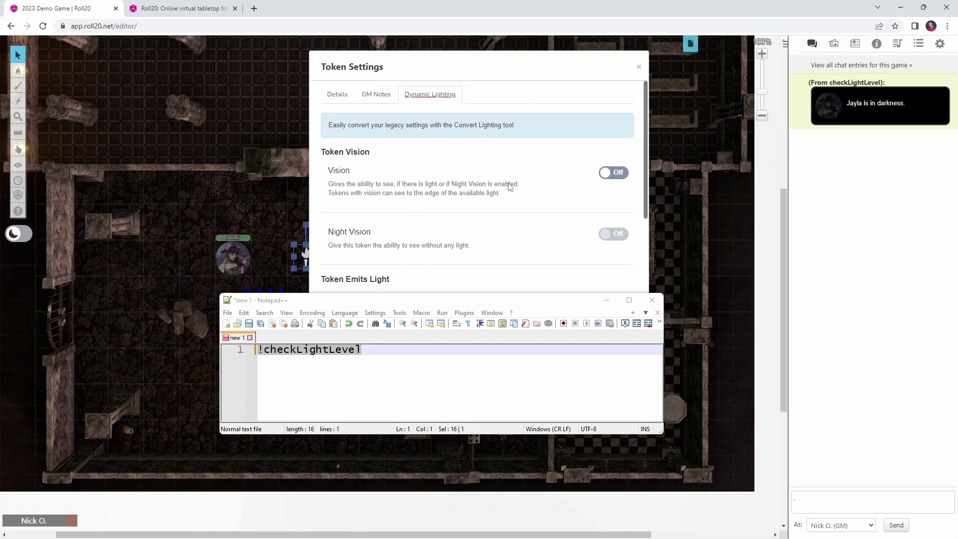
scroll(510, 187, down, 3)
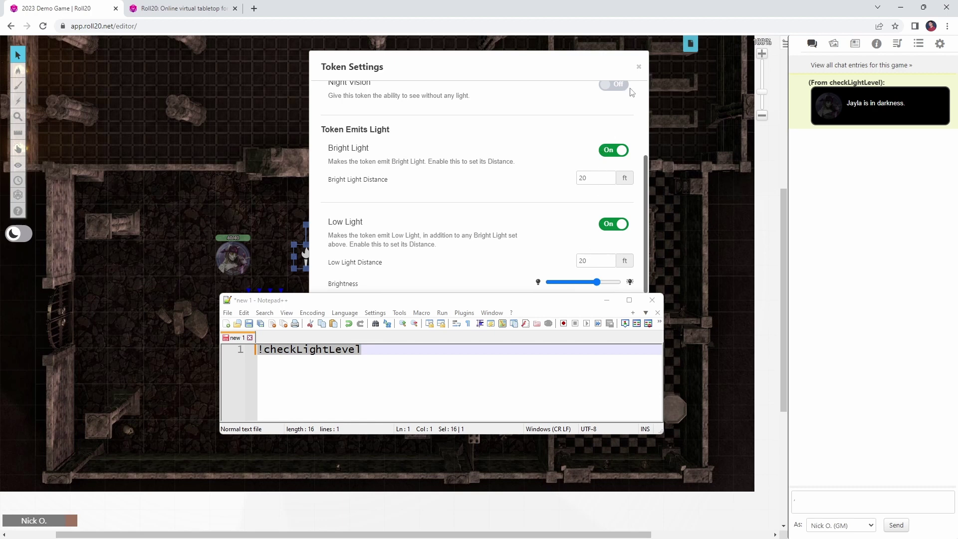
click(638, 66)
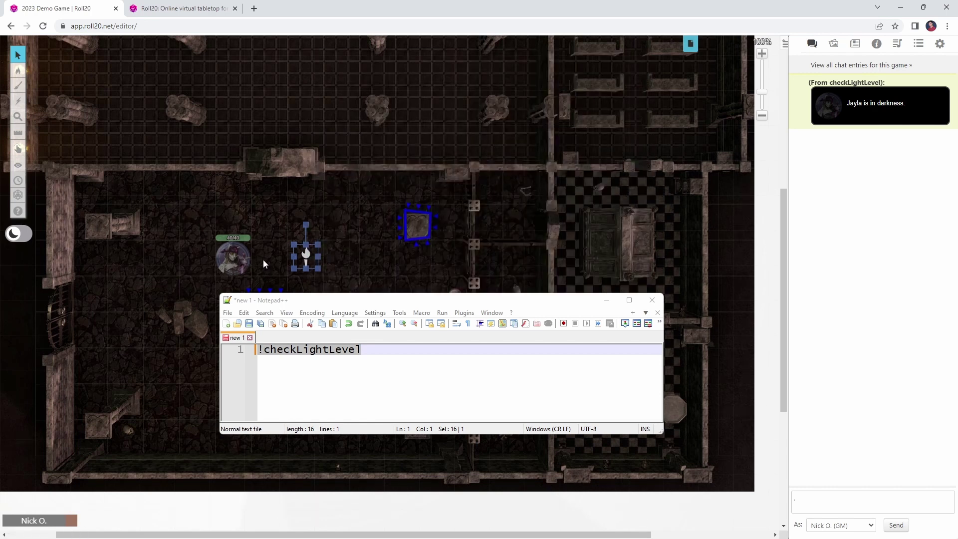
Check the character token's light level with !checkLightLevel while the light stands close to it.
click(233, 256)
click(233, 256)
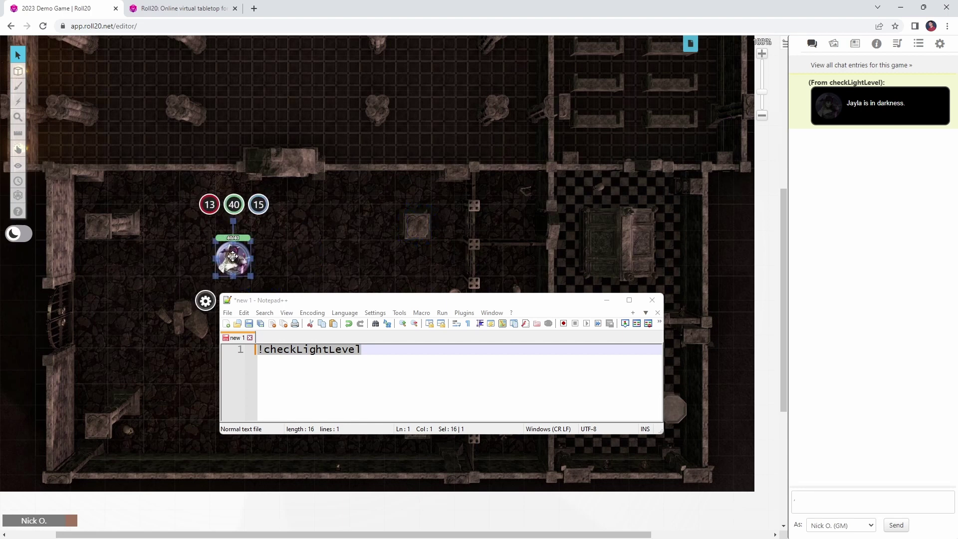
click(867, 502)
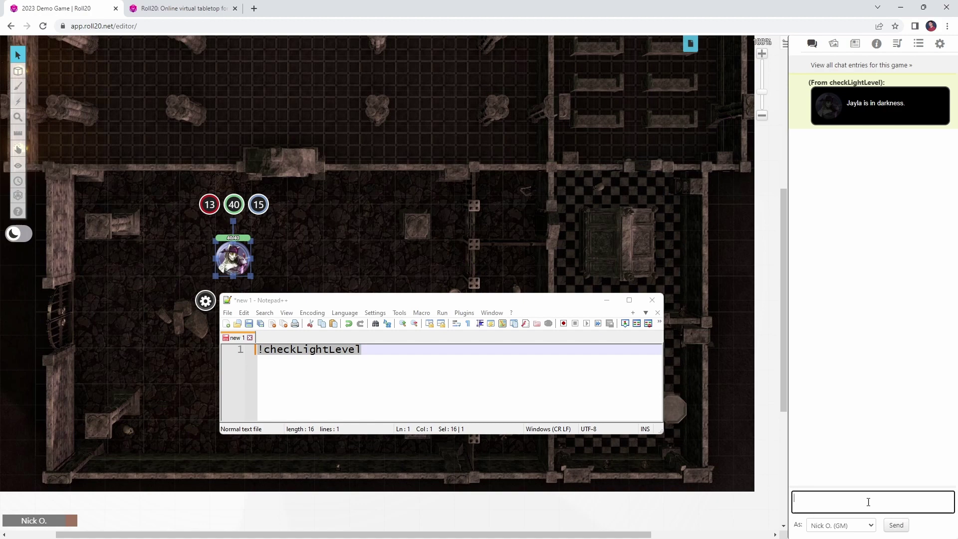
key(ctrl+v)
key(Return)
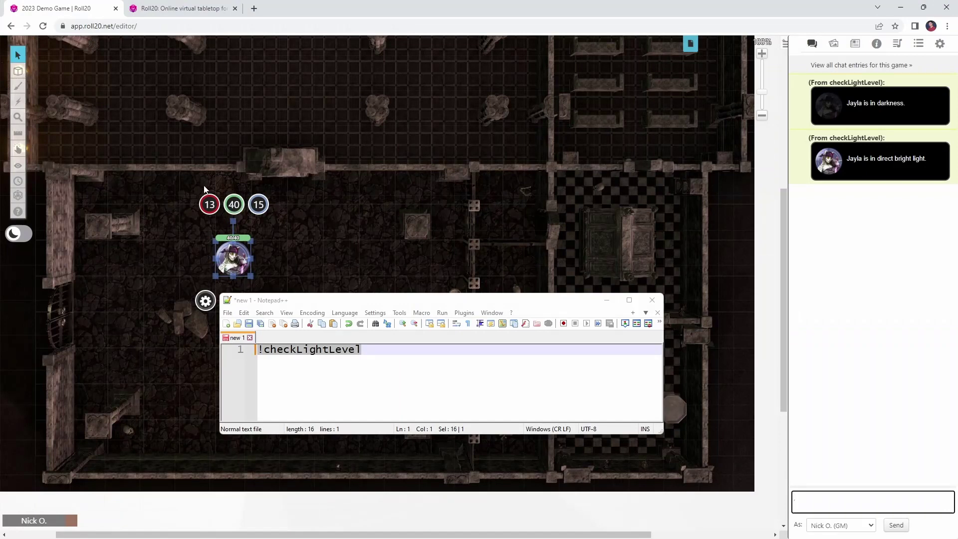
Move the light on the dynamic lighting layer farther east, to just south of the eastern pillar.
click(268, 221)
key(ctrl+l)
click(306, 254)
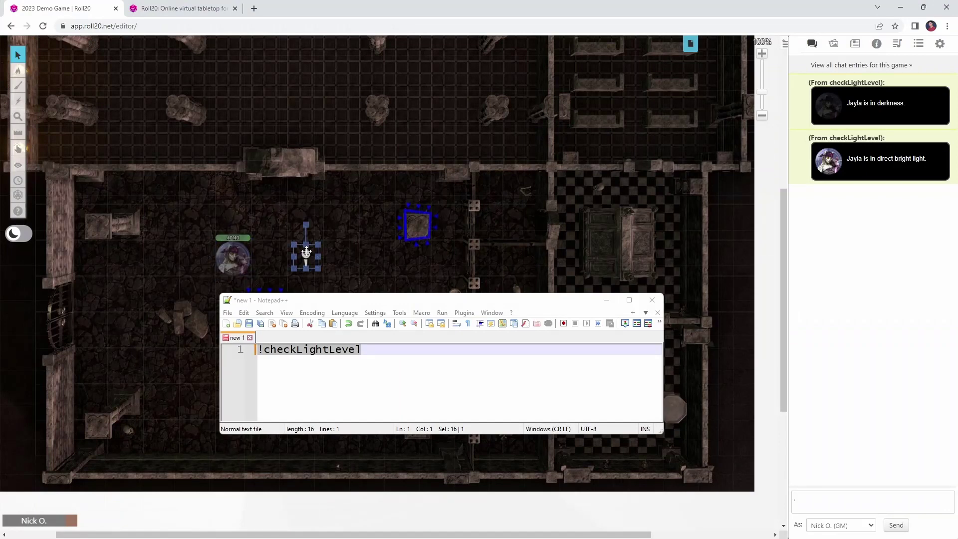
drag(306, 251, 441, 259)
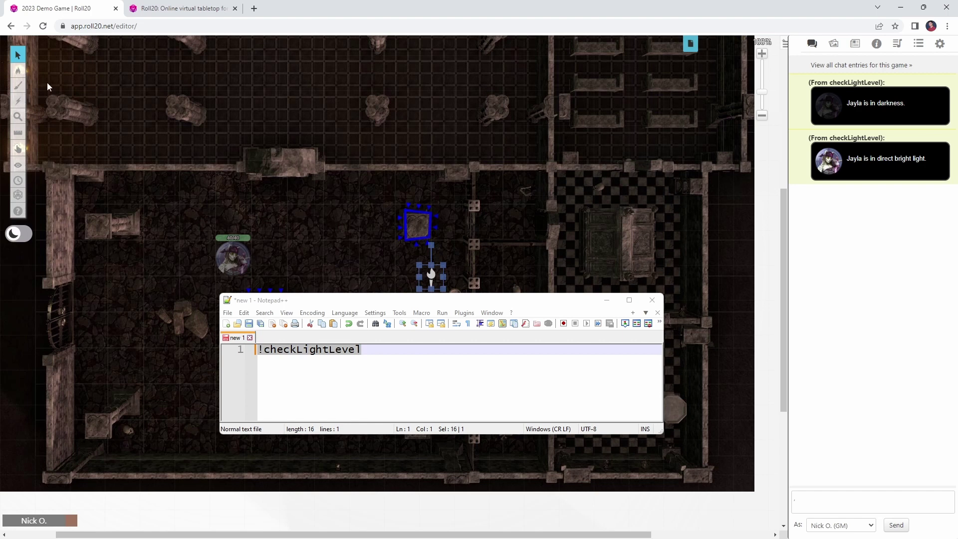
Return to the token layer and rerun !checkLightLevel on the character token with the light farther away.
mouse_move(18, 70)
click(75, 79)
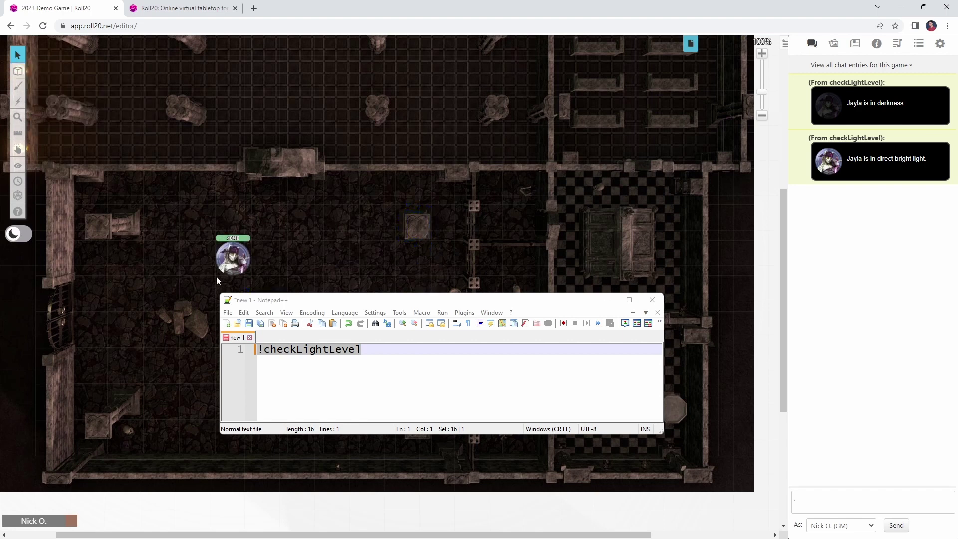
click(234, 259)
click(822, 503)
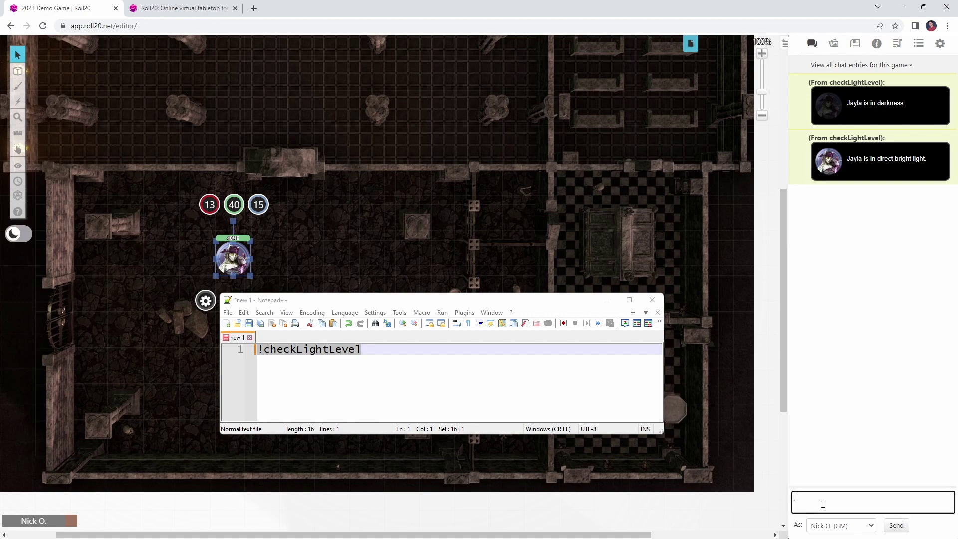
key(ctrl+v)
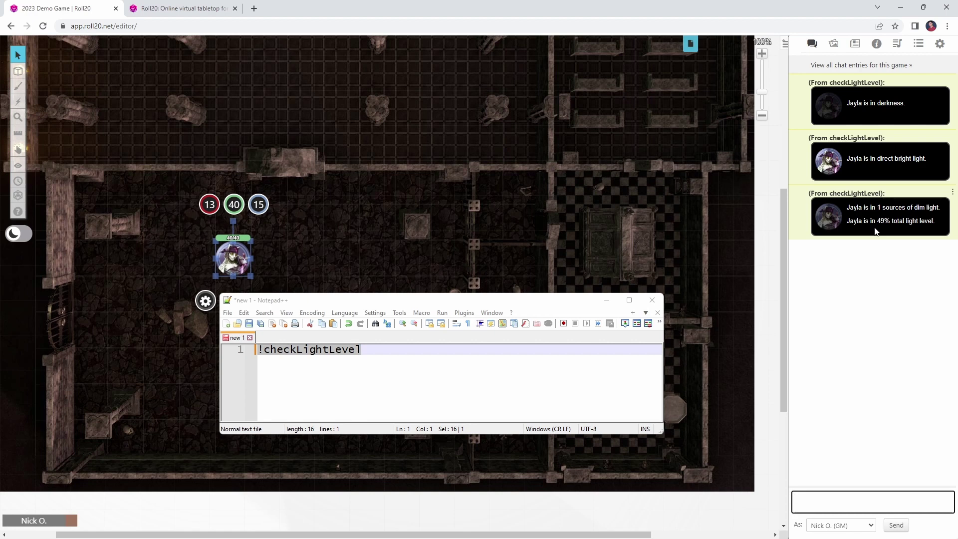
Copy the !dltool command from Notepad++ and run it in the game chat with no token selected.
key(alt+Tab)
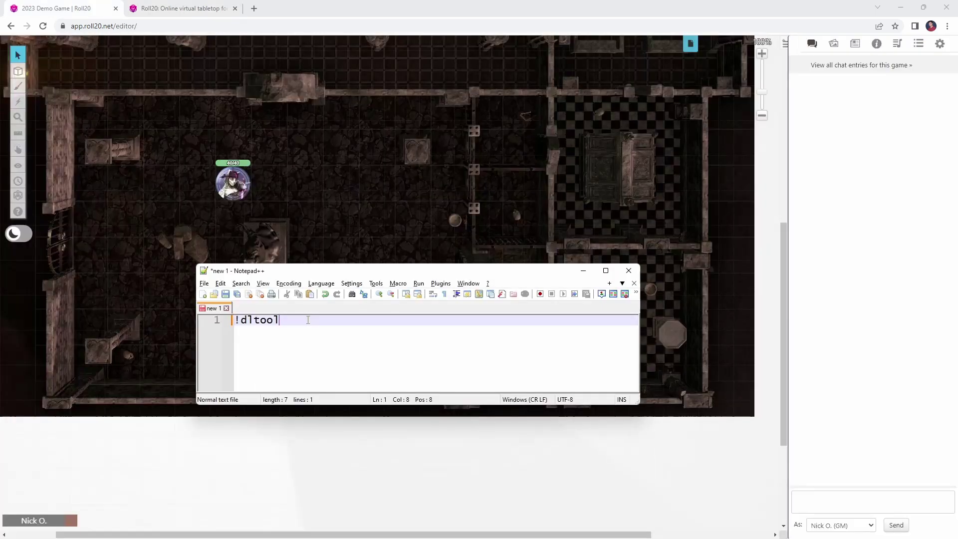
key(ctrl+a)
key(ctrl+c)
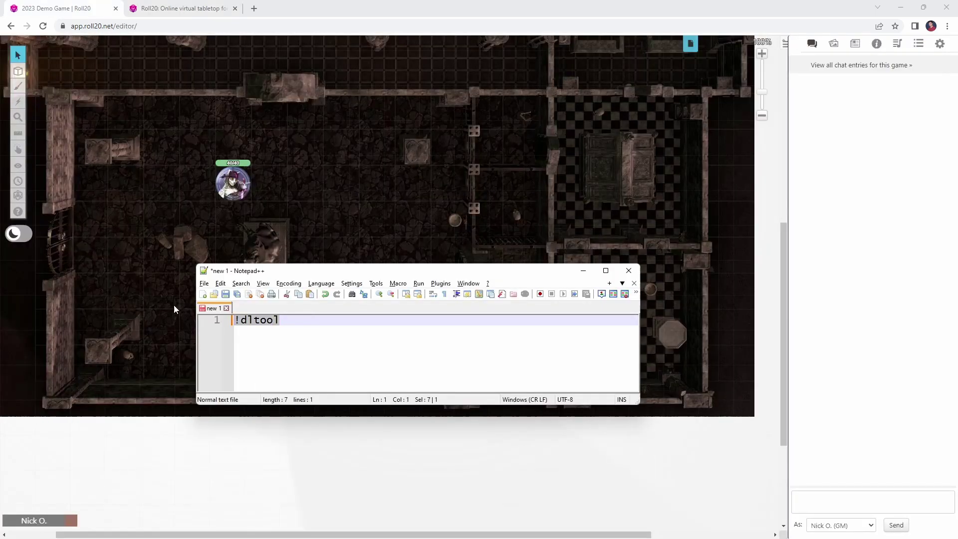
click(832, 504)
key(ctrl+v)
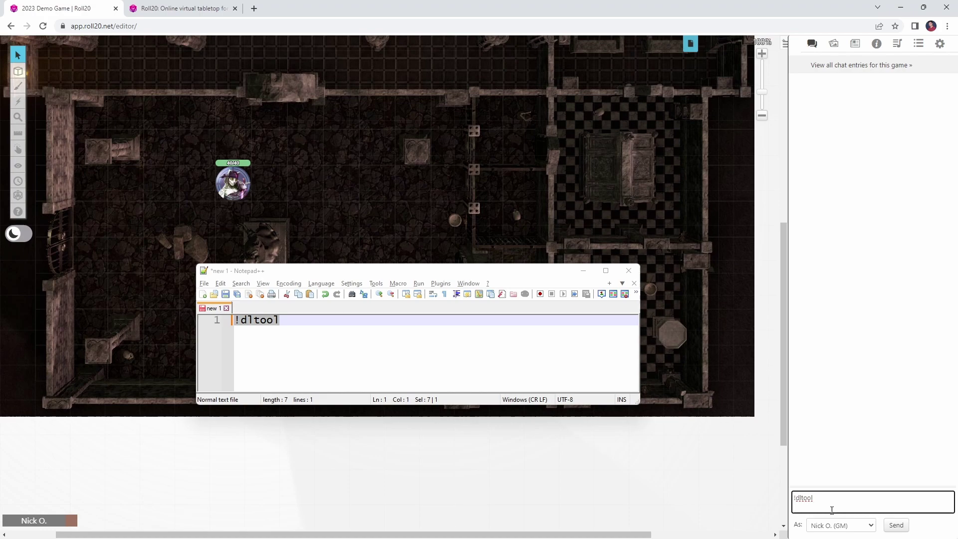
key(Return)
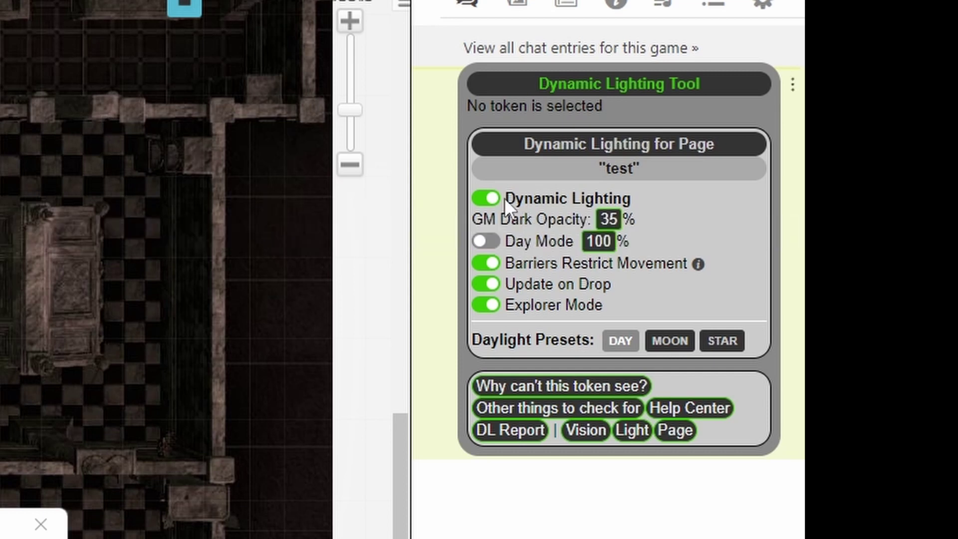
Select the character token on the map and run !dltool in the game chat to report its vision and light settings.
mouse_move(521, 220)
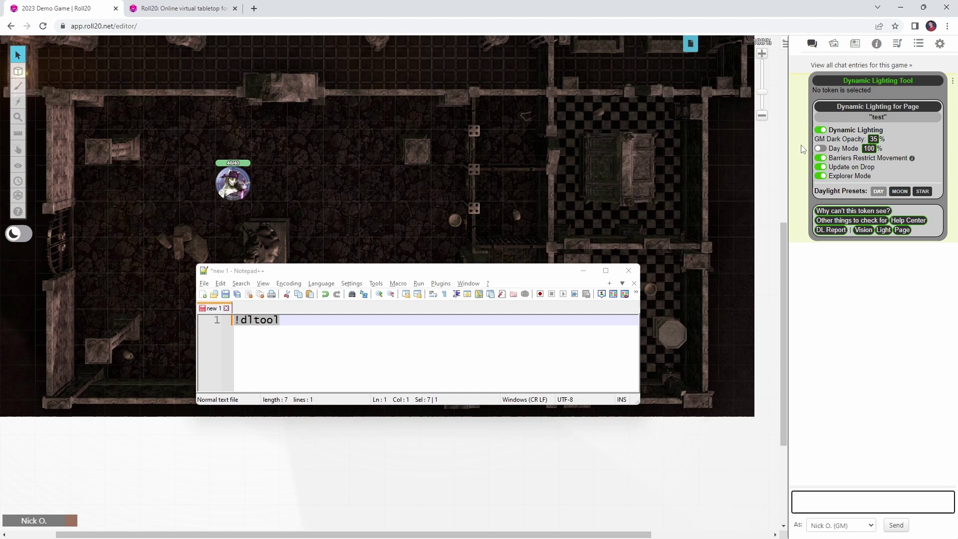
click(230, 181)
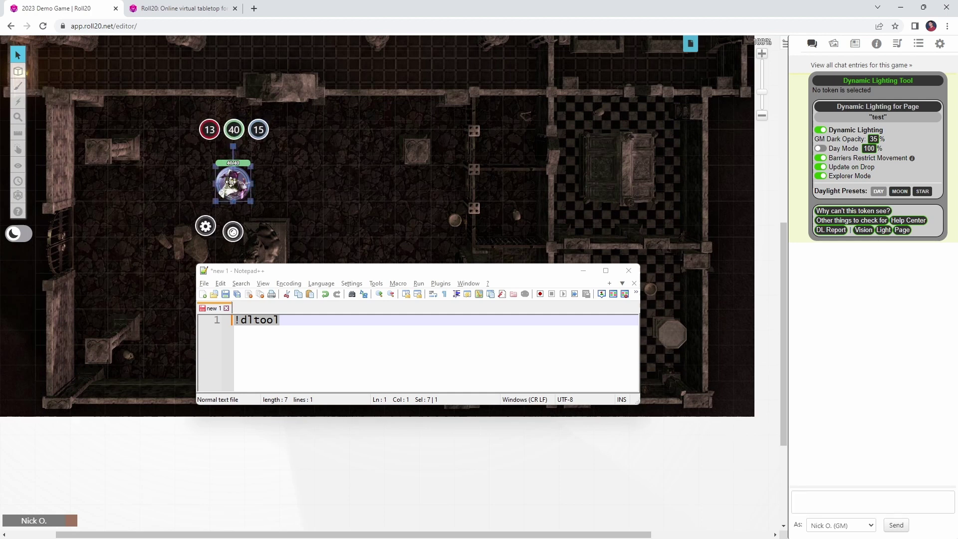
click(853, 504)
key(ctrl+v)
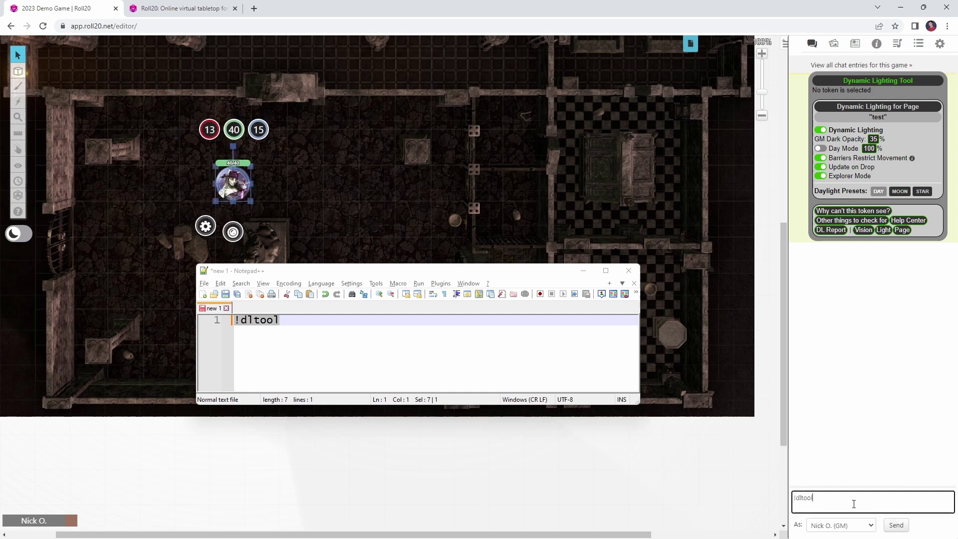
key(Return)
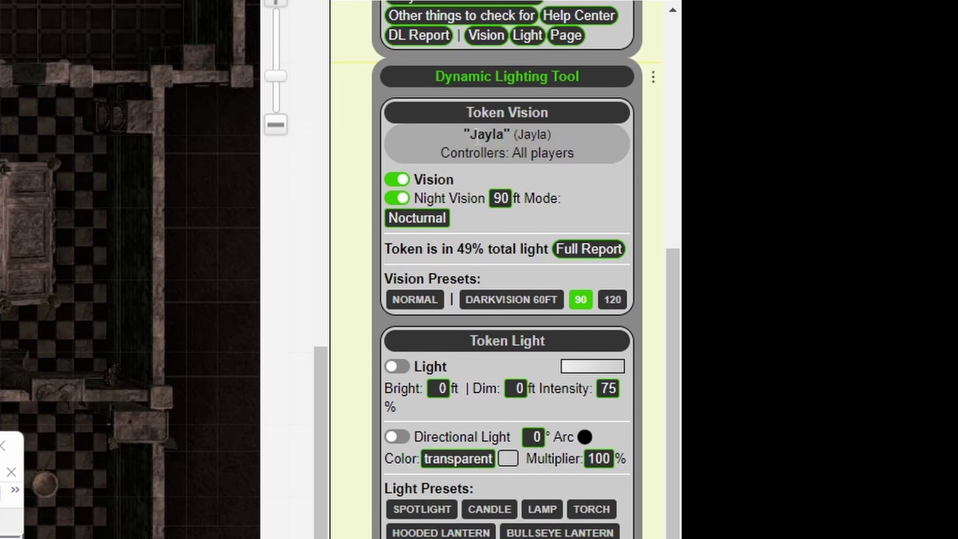
mouse_move(478, 150)
mouse_move(401, 243)
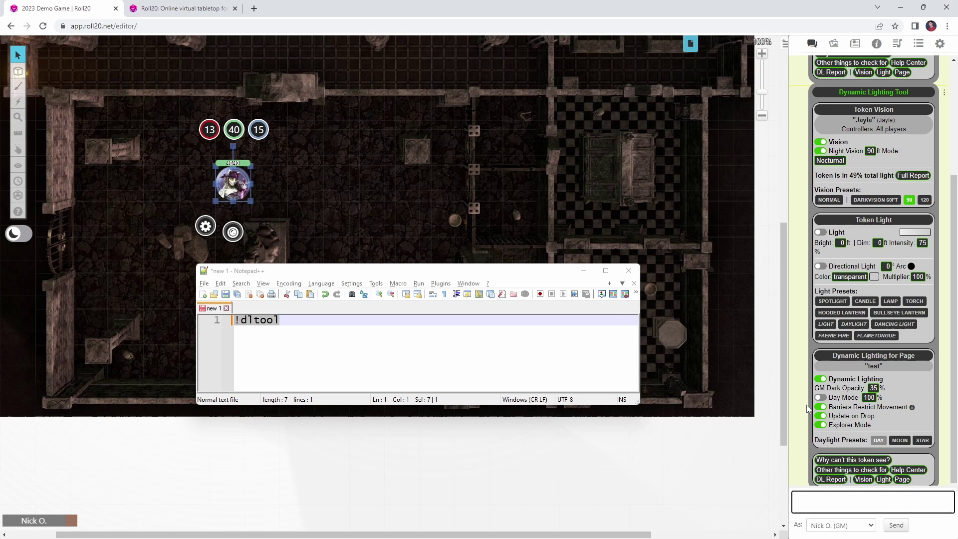
Switch the Daylight light preset on for the character token and back off from the Dynamic Lighting Tool report.
click(854, 323)
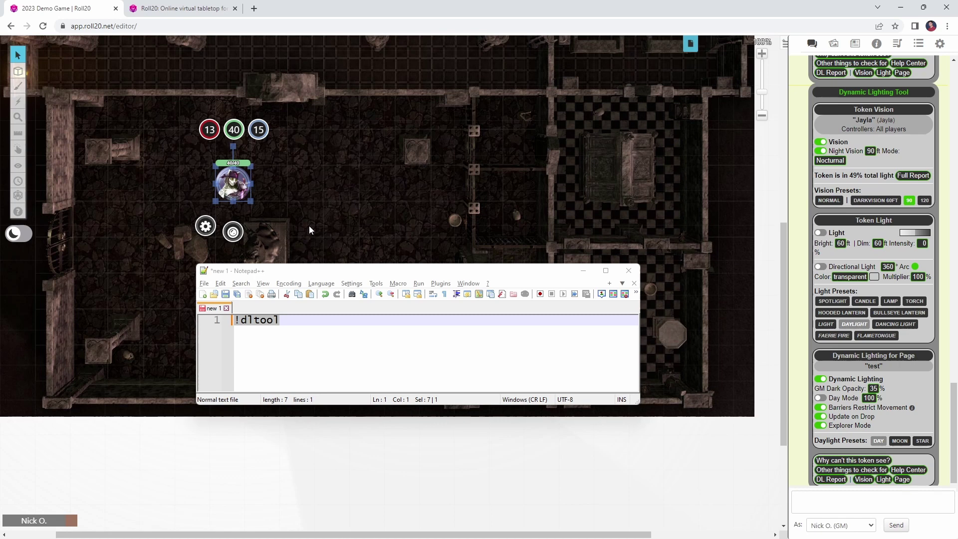
click(855, 326)
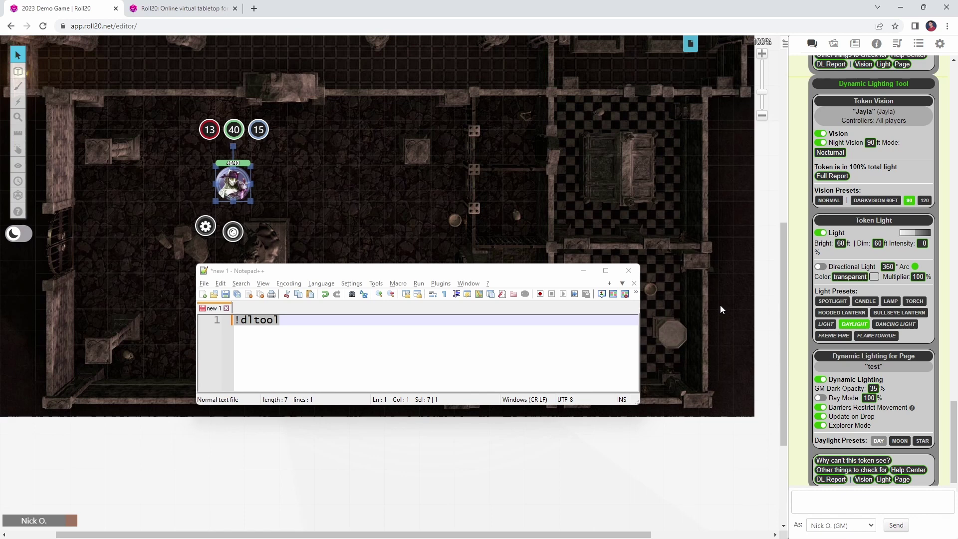
click(852, 324)
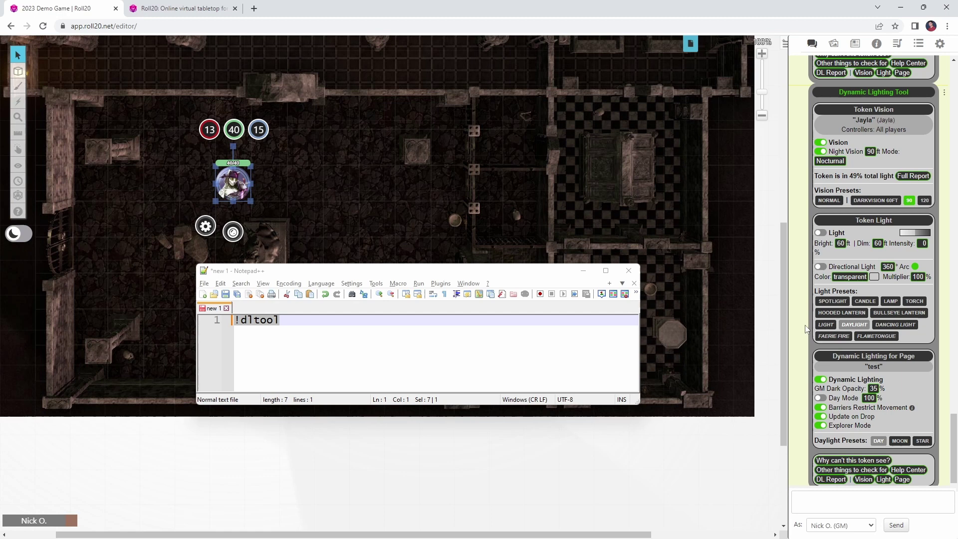
Turn off Night Vision and Vision in the character token's dynamic lighting settings and save them.
click(384, 272)
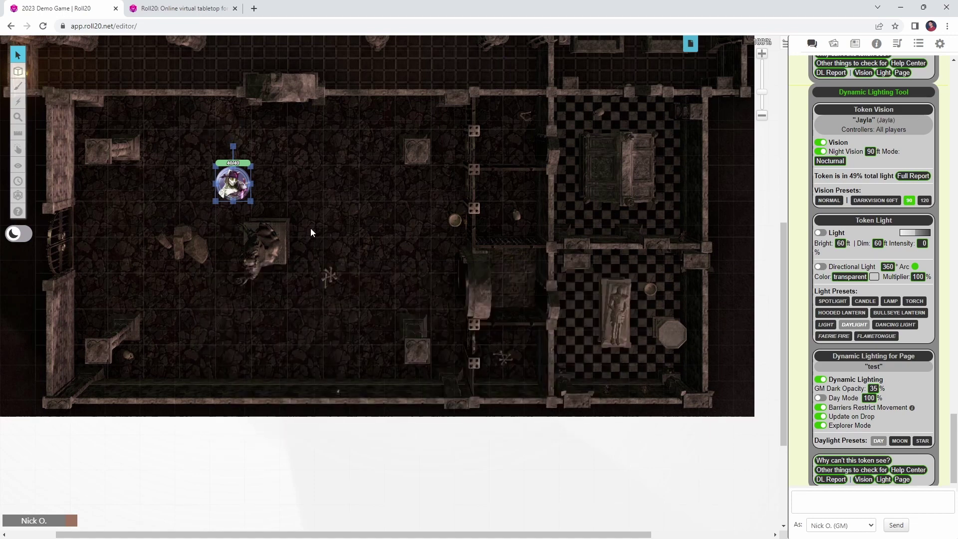
double_click(228, 184)
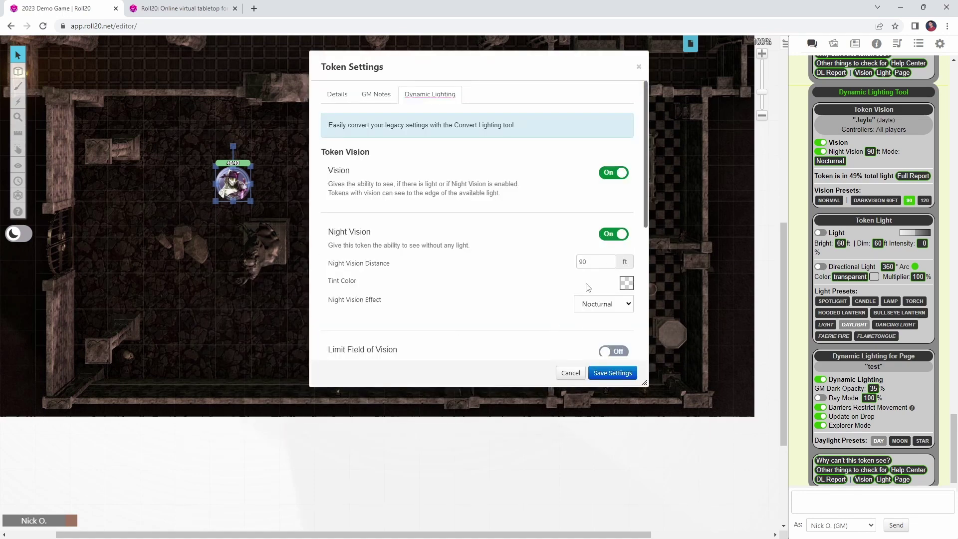
click(616, 241)
click(618, 174)
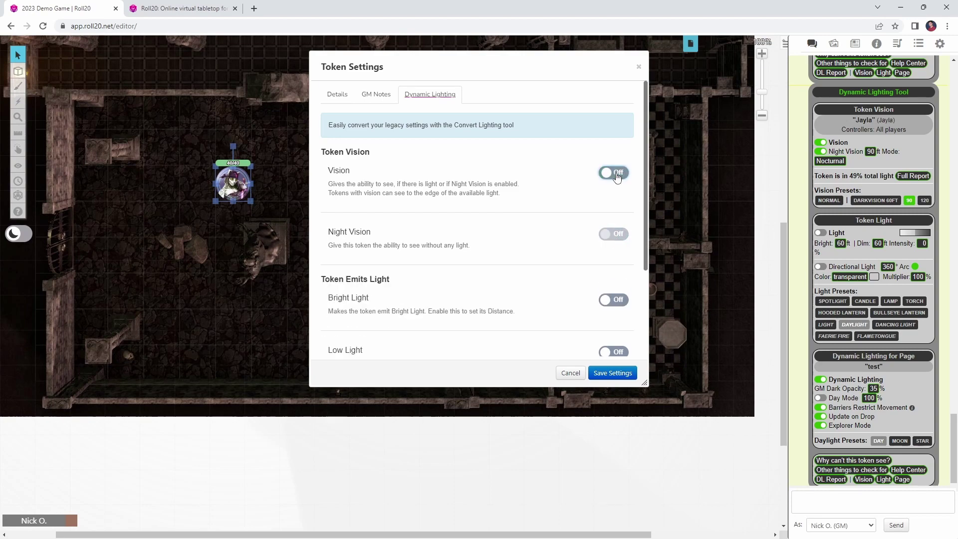
click(602, 378)
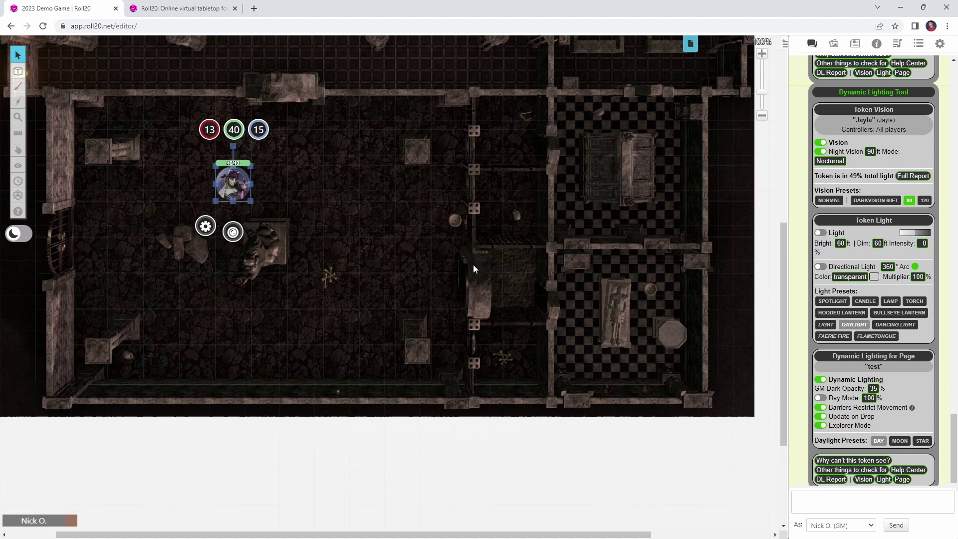
Rerun !dltool on the character token and request the "Why can't this token see?" checklist.
click(836, 501)
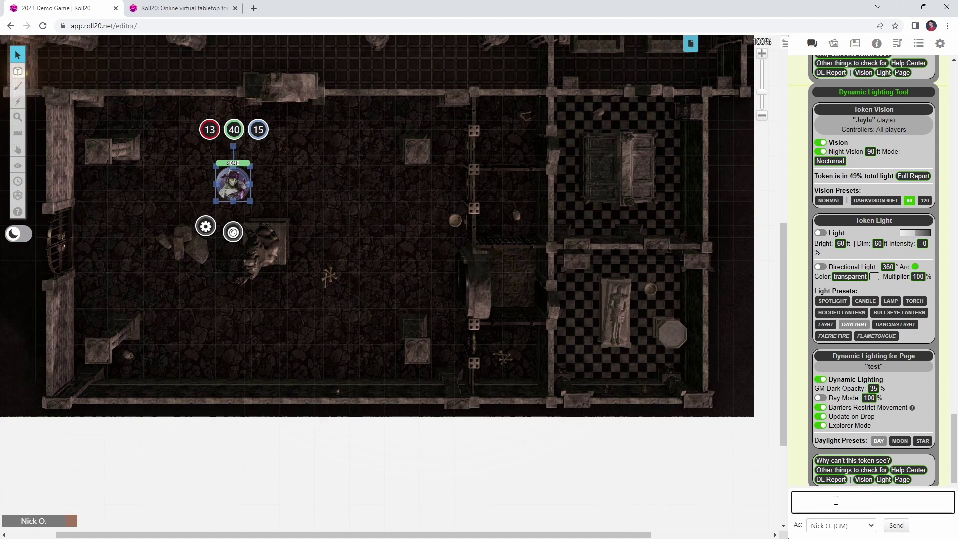
key(ctrl+v)
key(Return)
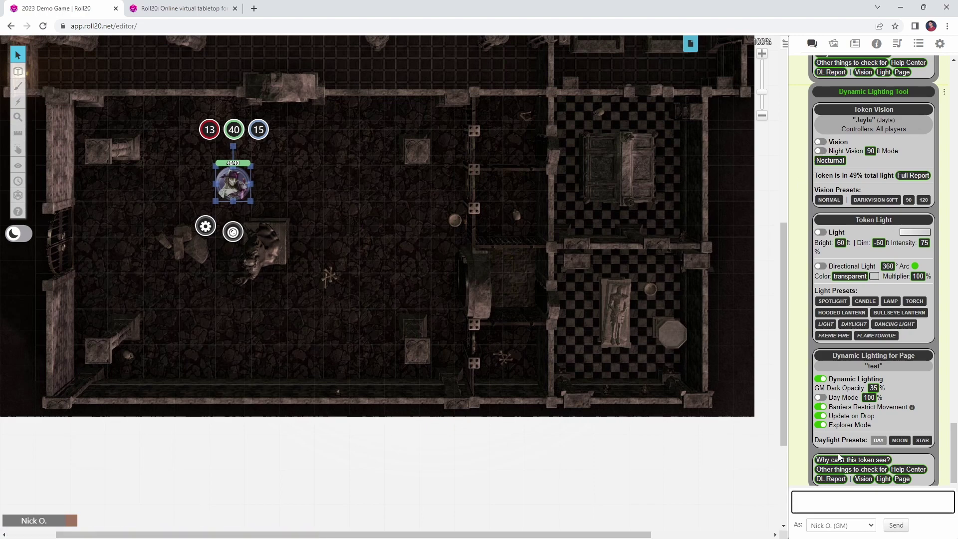
click(859, 463)
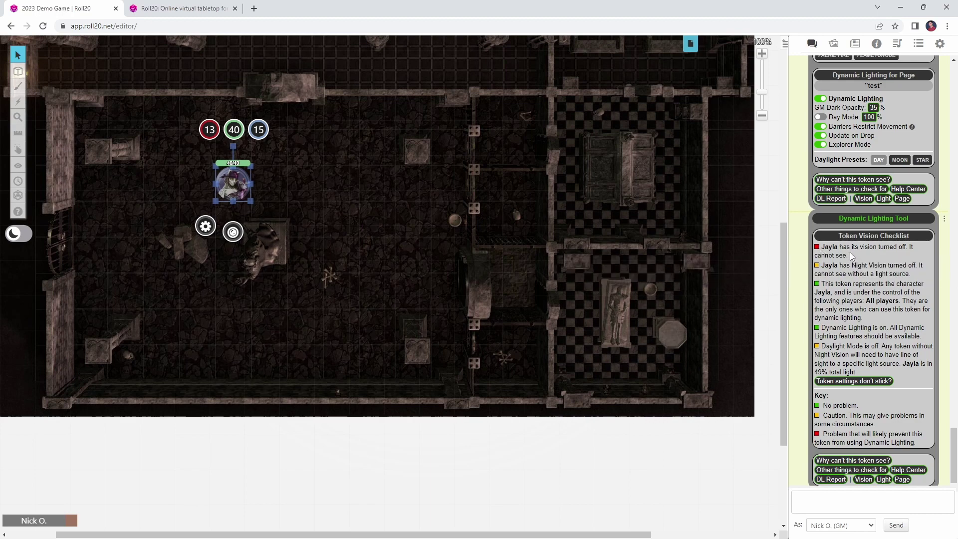
mouse_move(853, 273)
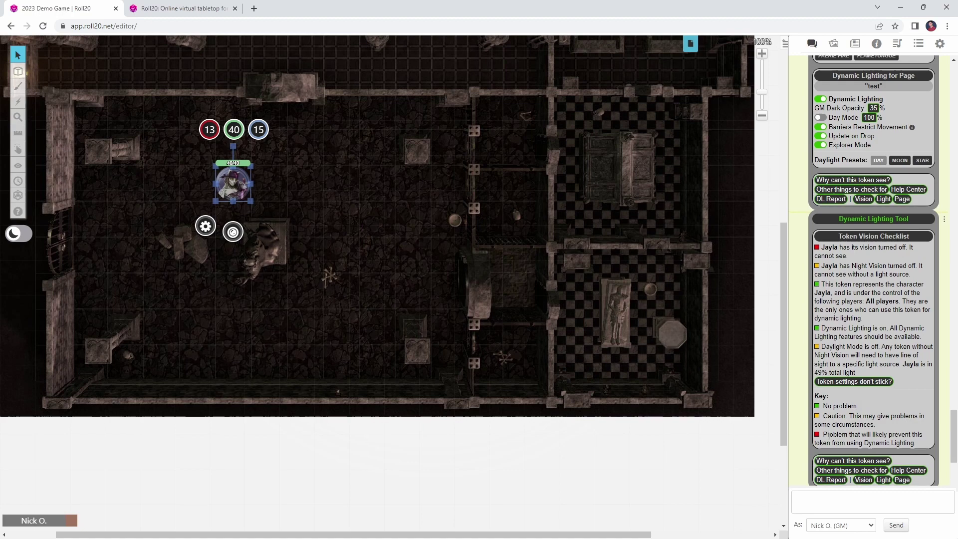
Request the token's Vision report, turn on Vision and Night Vision, and apply the 120 vision preset.
click(863, 480)
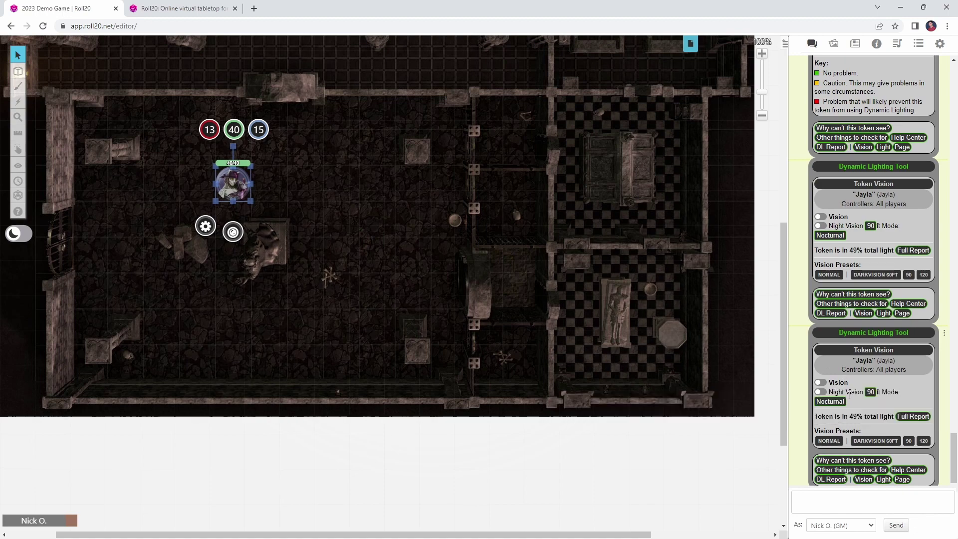
click(820, 383)
click(820, 392)
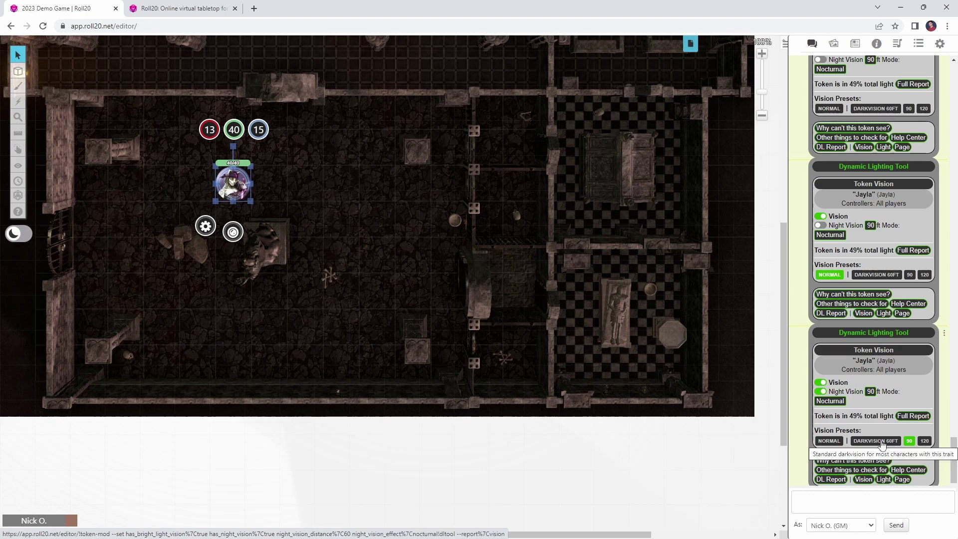
click(924, 440)
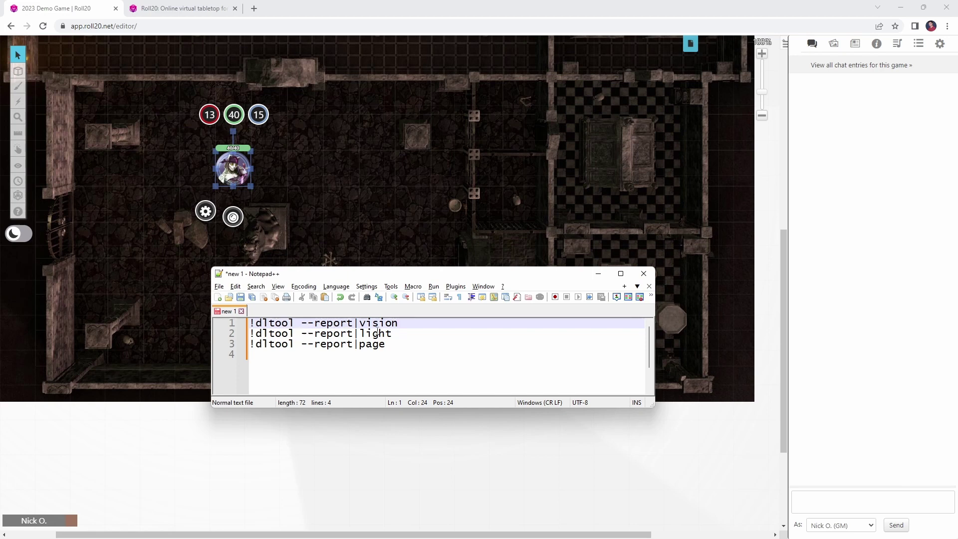
Copy the !dltool --report|vision command from Notepad++ and run it in the game chat on the selected token.
key(shift+Left)
key(shift+Left)
key(shift+Left)
key(shift+Left)
key(shift+Left)
key(shift+Left)
key(shift+Left)
key(shift+Left)
key(shift+Left)
key(shift+Left)
key(shift+Left)
key(shift+Left)
key(shift+Left)
key(shift+Left)
key(shift+Left)
key(shift+Left)
key(shift+Left)
key(shift+Left)
key(shift+Left)
key(shift+Left)
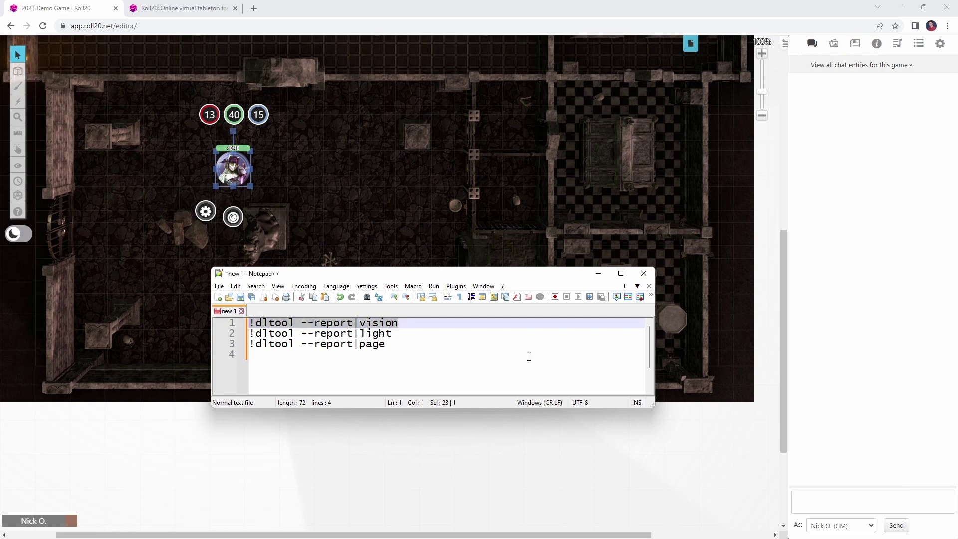
key(ctrl+c)
click(833, 493)
key(ctrl+v)
key(Return)
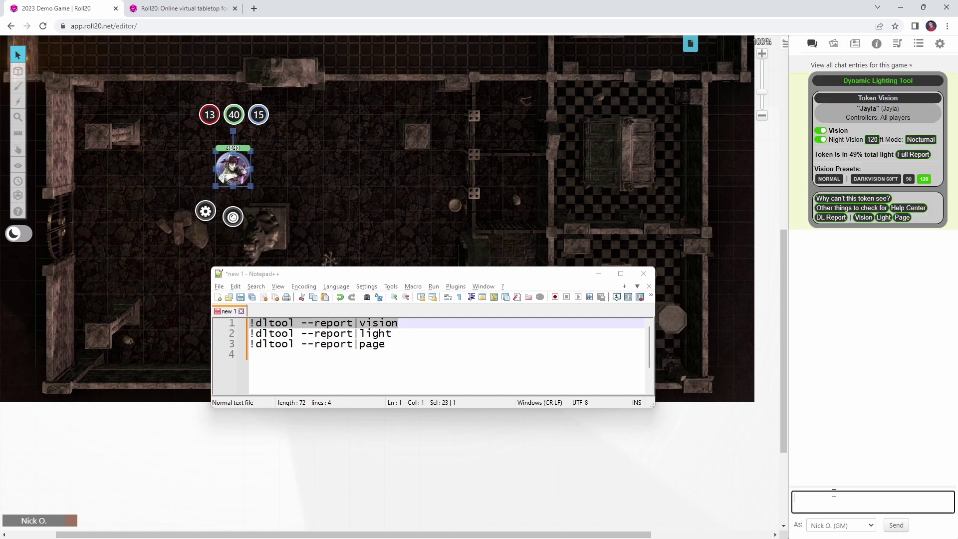